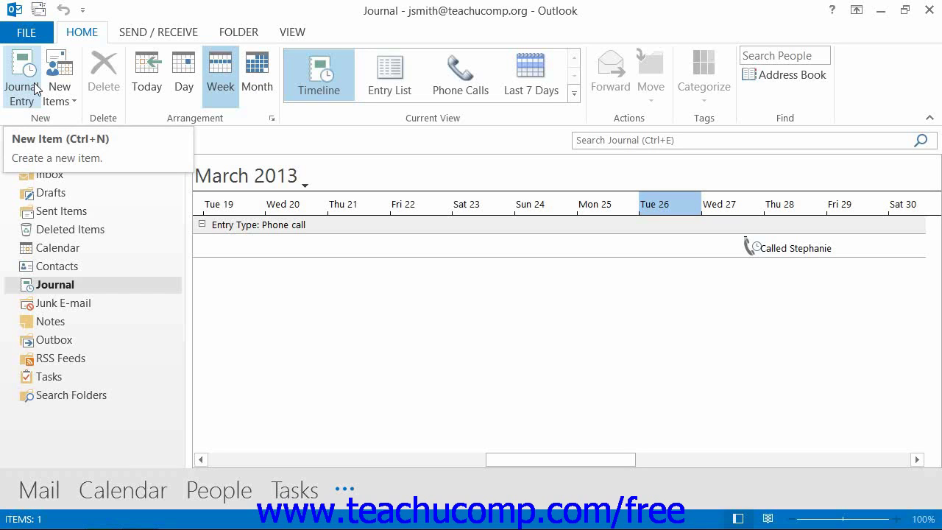
# Create a new journal entry, maximize its window, and enter the subject 'Called Jon'
pyautogui.click(35, 88)
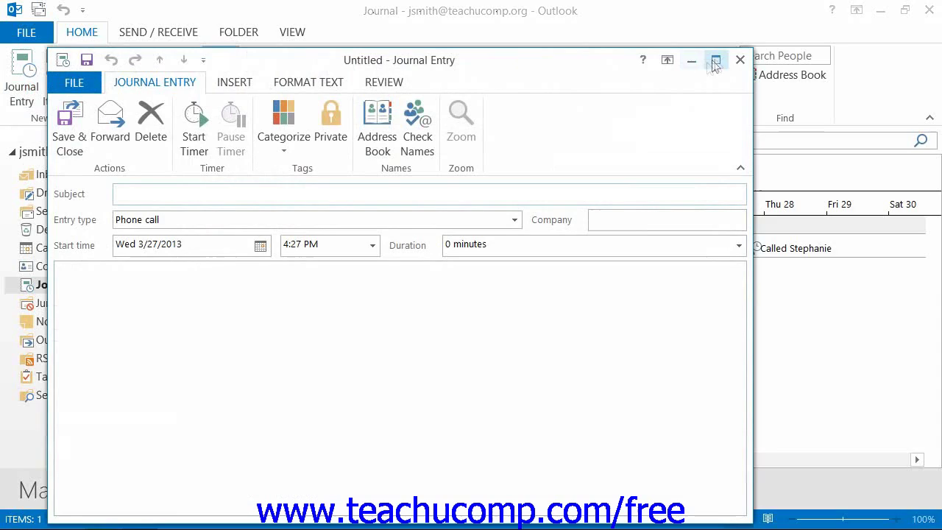
pyautogui.click(715, 60)
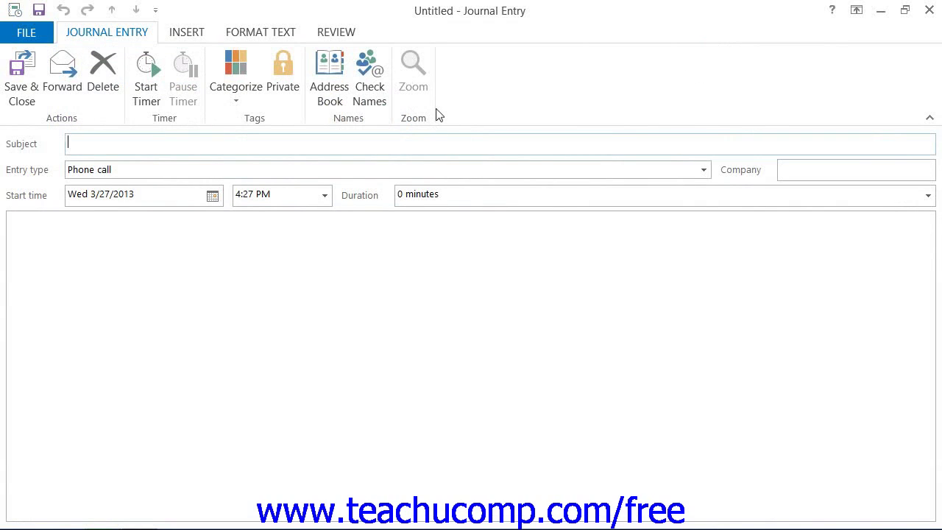
pyautogui.write('Call')
pyautogui.write('ed Jon')
# Keep the entry type as Phone call and change the duration from 0 to 10 minutes
pyautogui.click(703, 170)
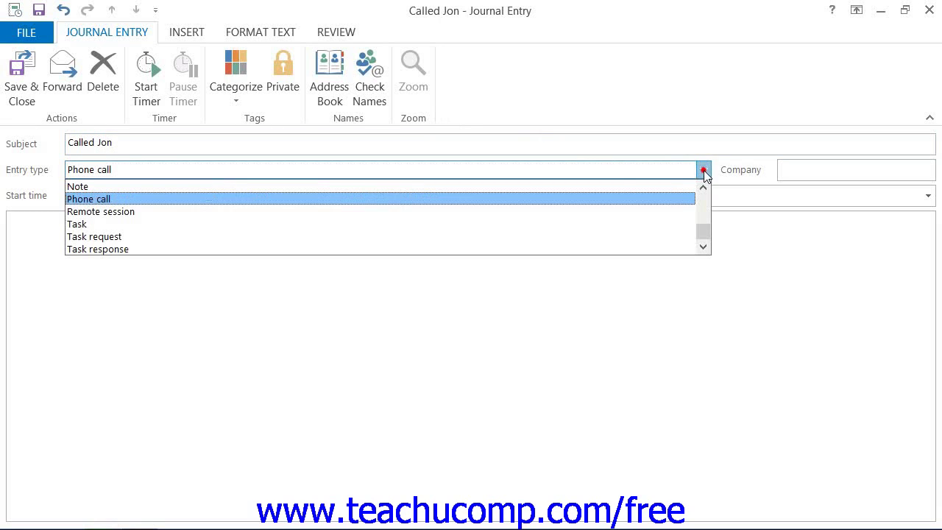
pyautogui.click(126, 199)
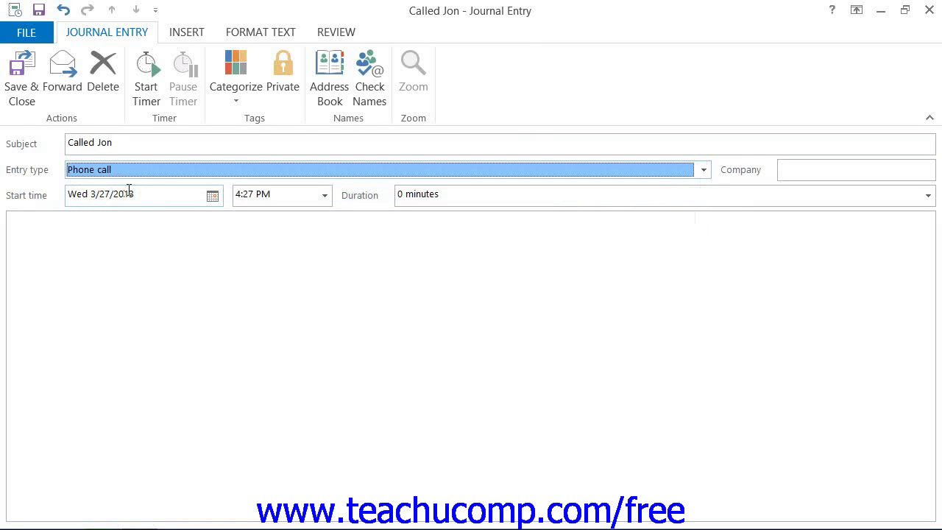
pyautogui.click(798, 170)
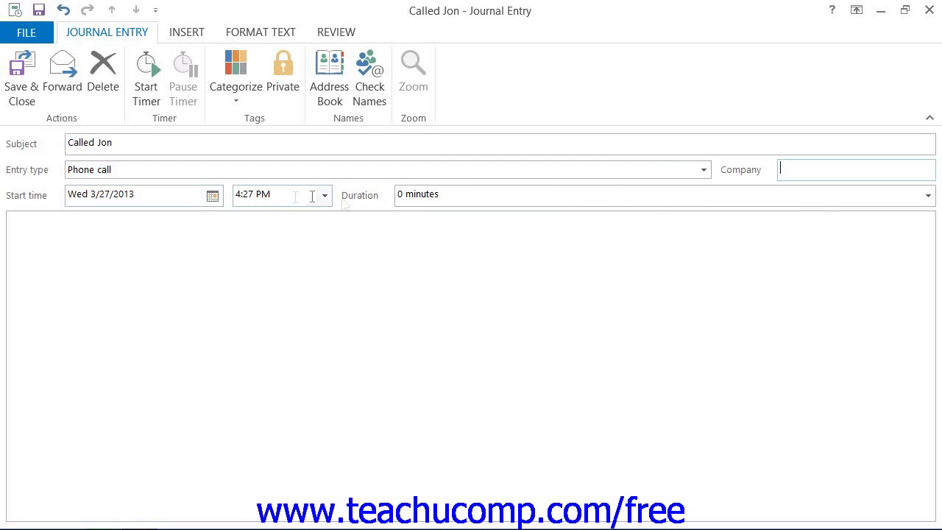
pyautogui.click(430, 197)
pyautogui.click(397, 194)
pyautogui.write('1')
pyautogui.click(135, 234)
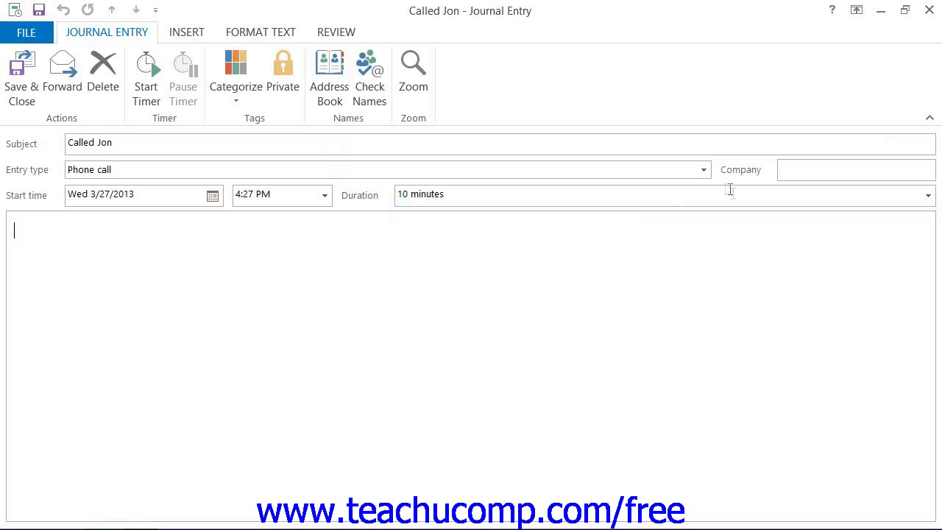
pyautogui.click(703, 170)
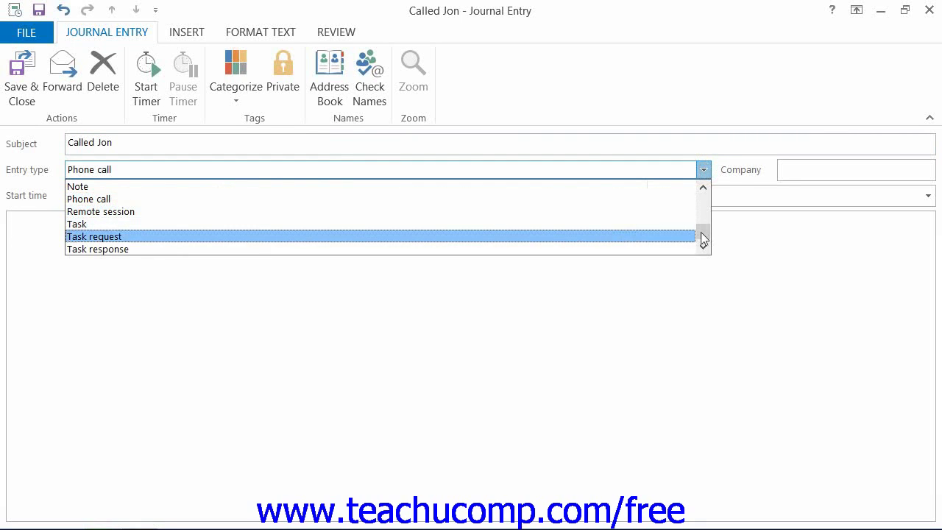
pyautogui.moveTo(704, 236); pyautogui.dragTo(703, 220)
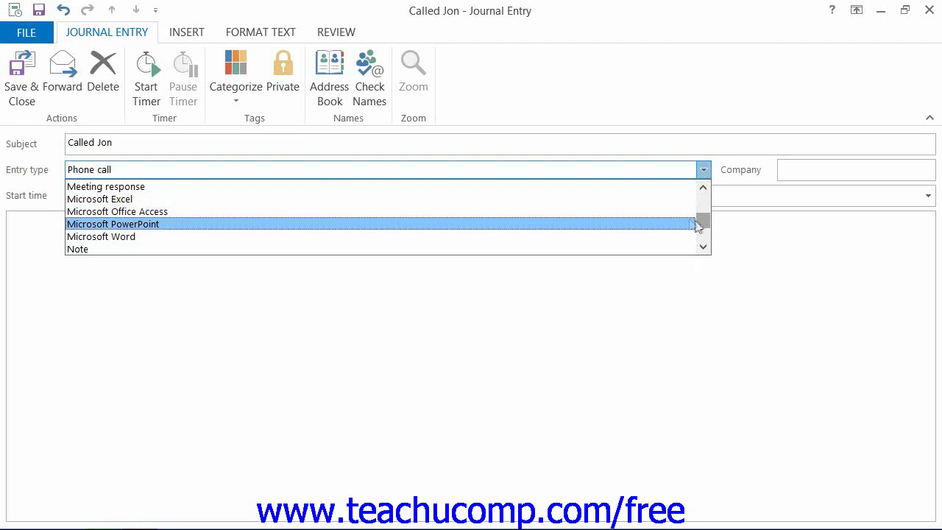
pyautogui.moveTo(702, 220); pyautogui.dragTo(700, 233)
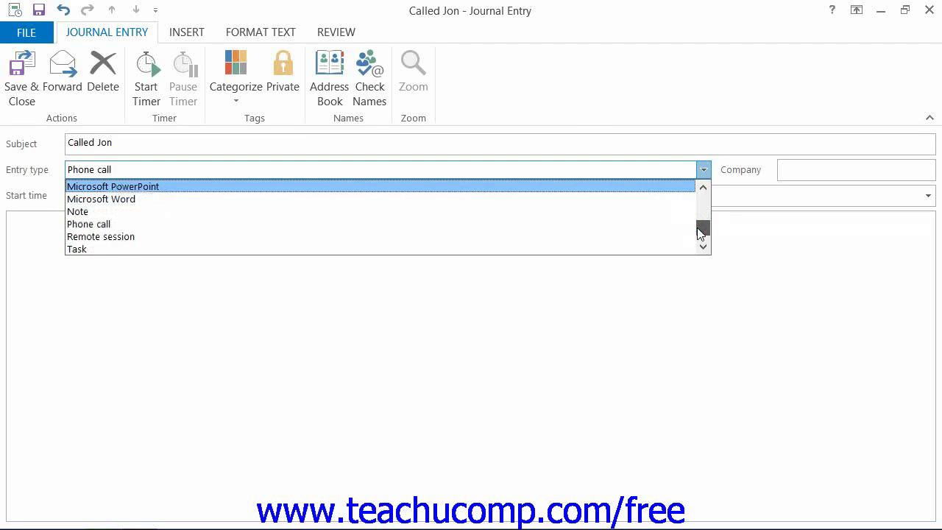
pyautogui.click(420, 223)
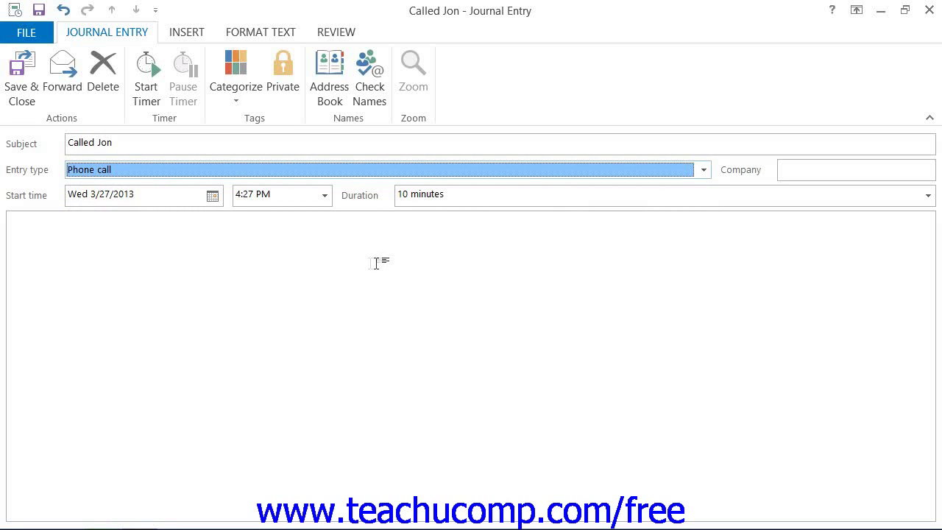
# Switch to the INSERT tab of the Called Jon entry
pyautogui.click(188, 37)
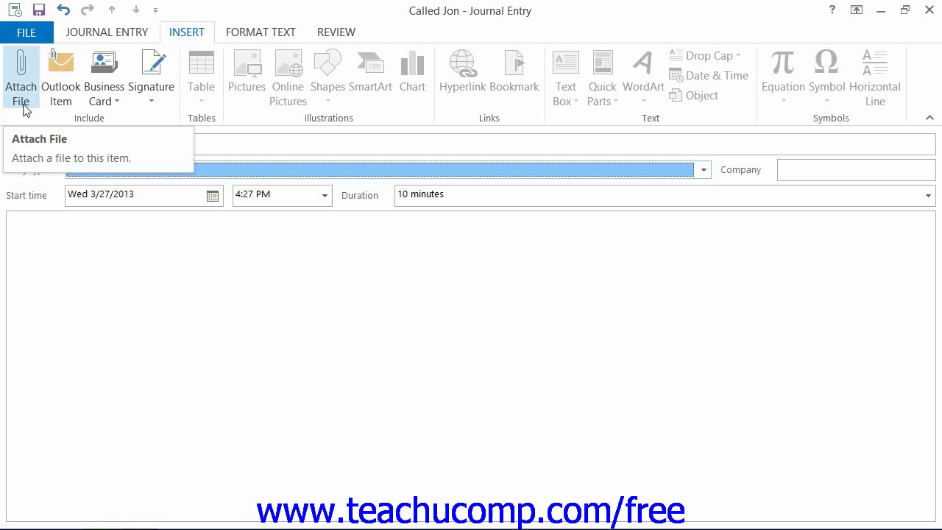
# Insert the 'RE: Good morning' email from Sent Items into the notes as a shortcut
pyautogui.click(75, 89)
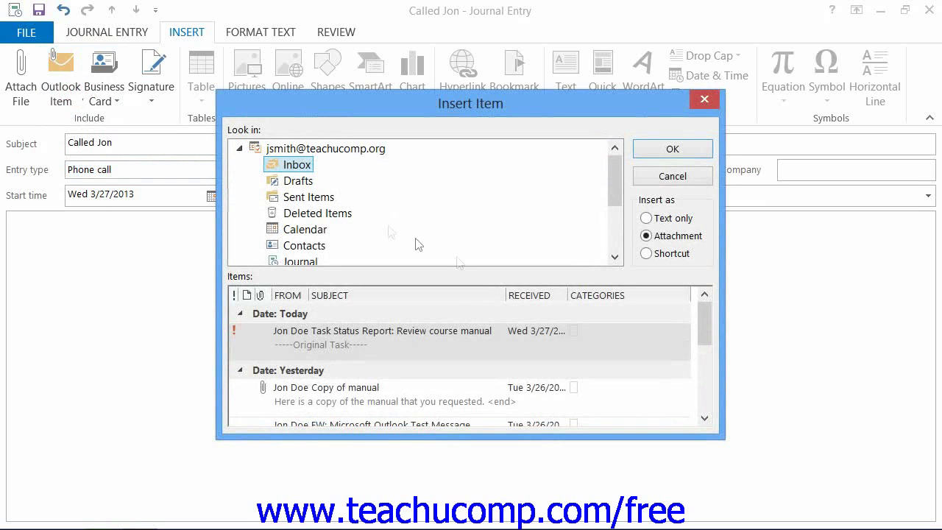
pyautogui.click(298, 164)
pyautogui.click(327, 197)
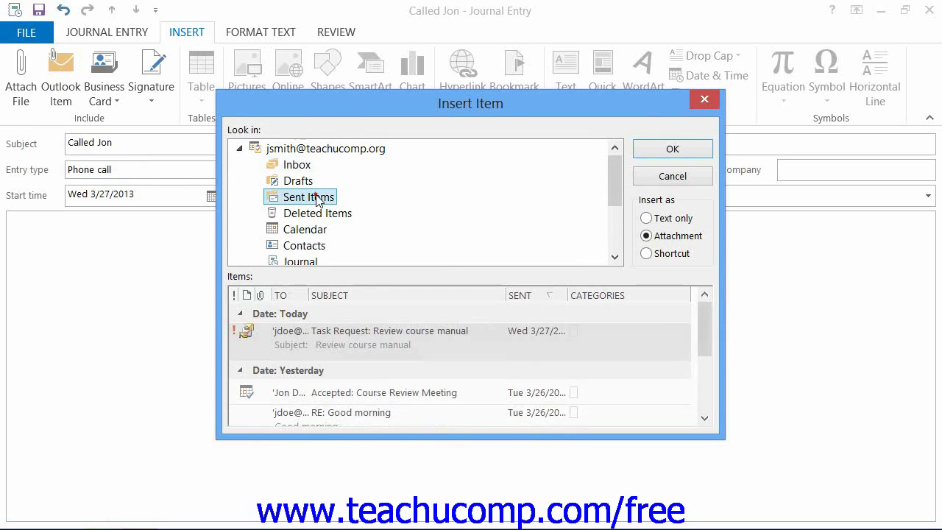
pyautogui.click(706, 418)
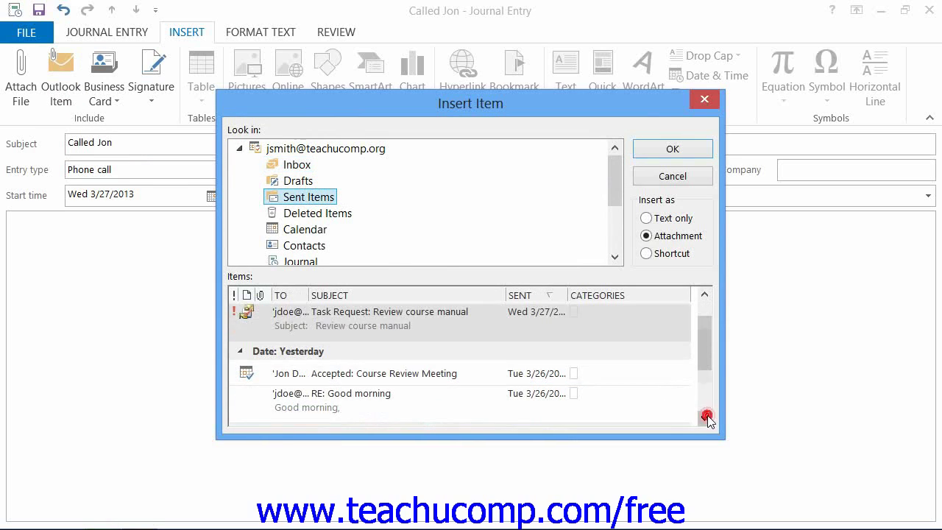
pyautogui.click(707, 418)
pyautogui.click(405, 351)
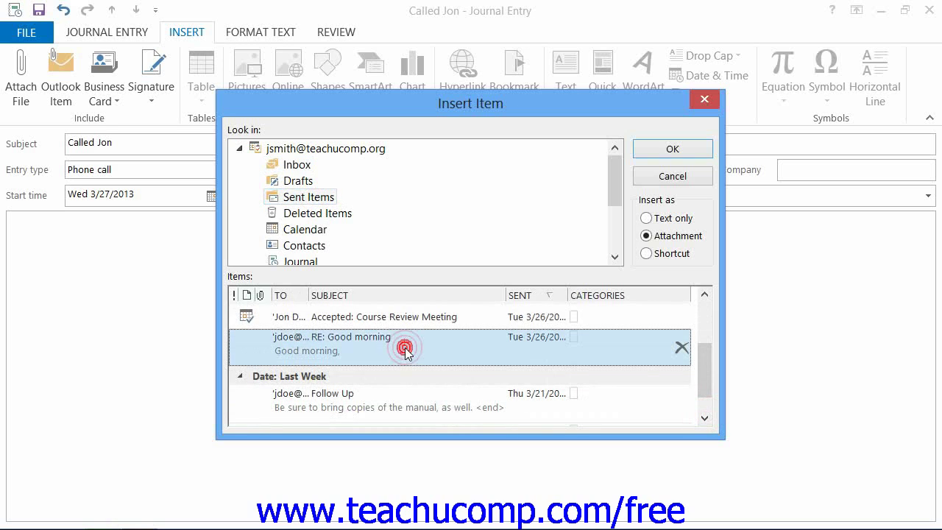
pyautogui.click(645, 253)
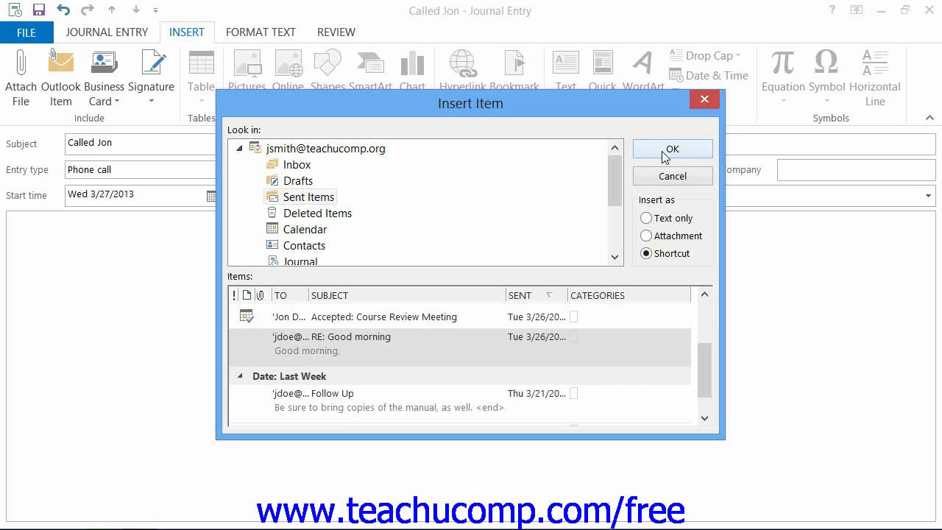
pyautogui.click(665, 151)
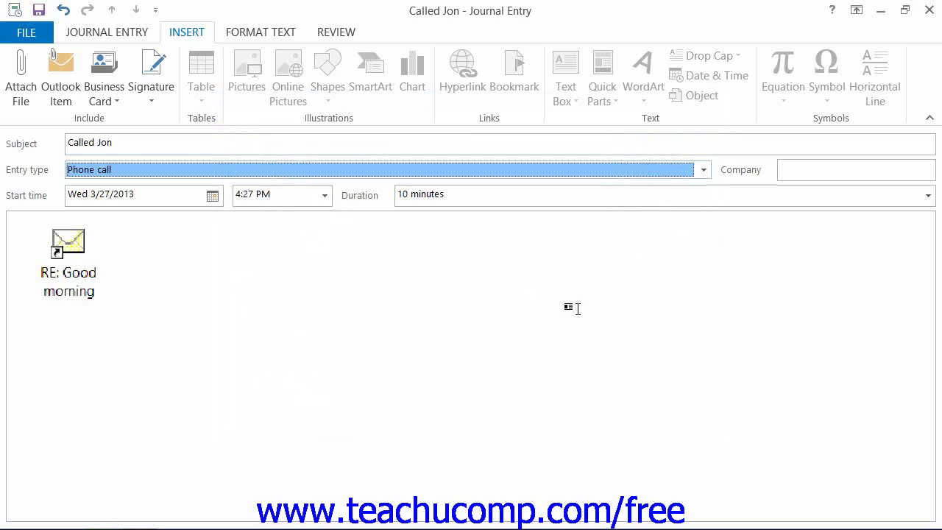
# Switch back to the JOURNAL ENTRY ribbon tab
pyautogui.click(126, 37)
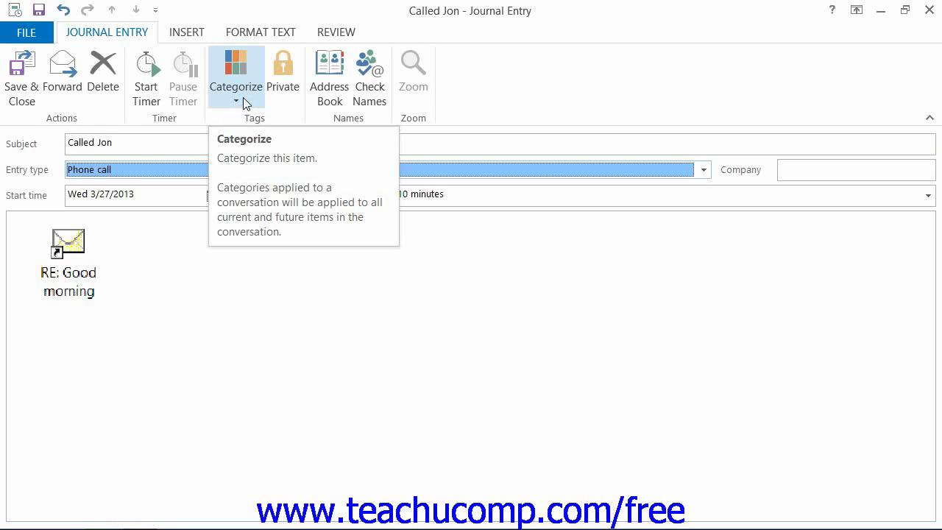
pyautogui.click(245, 103)
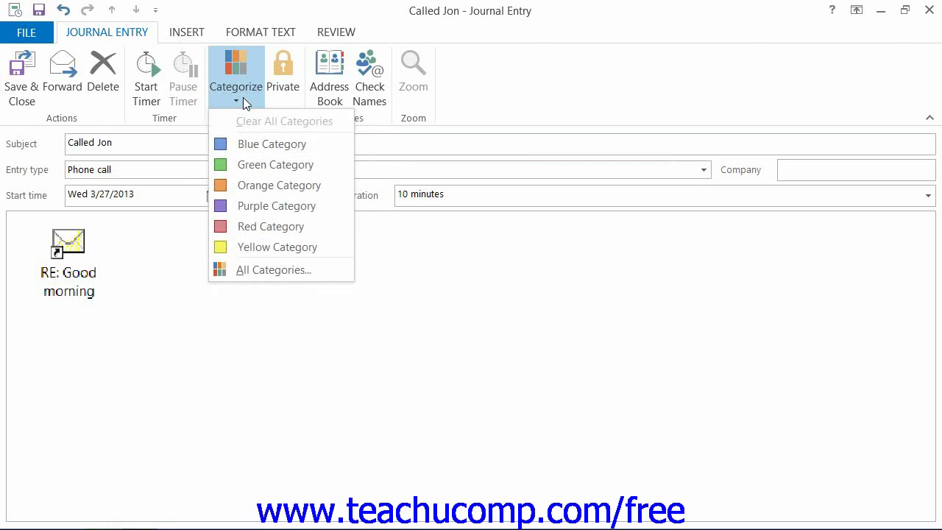
pyautogui.click(243, 97)
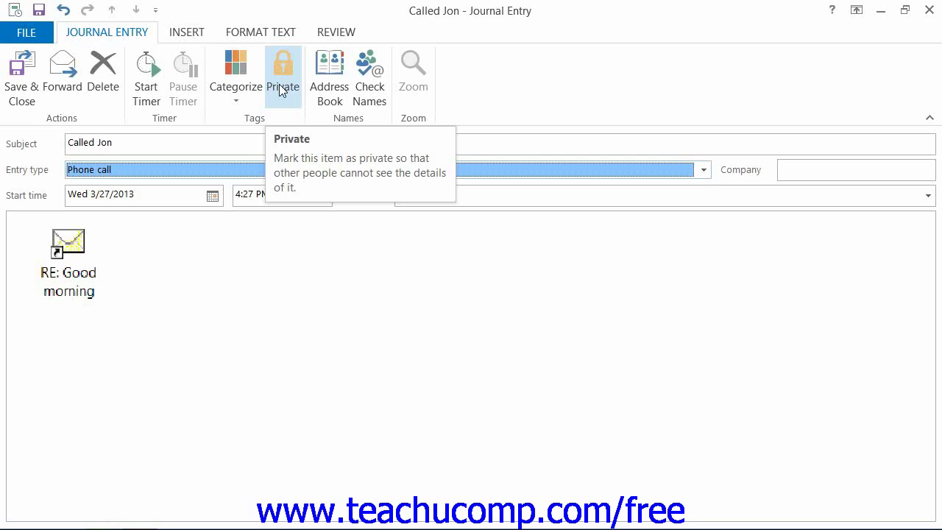
# Use Save & Close on the 'Called Jon' journal entry
pyautogui.click(21, 87)
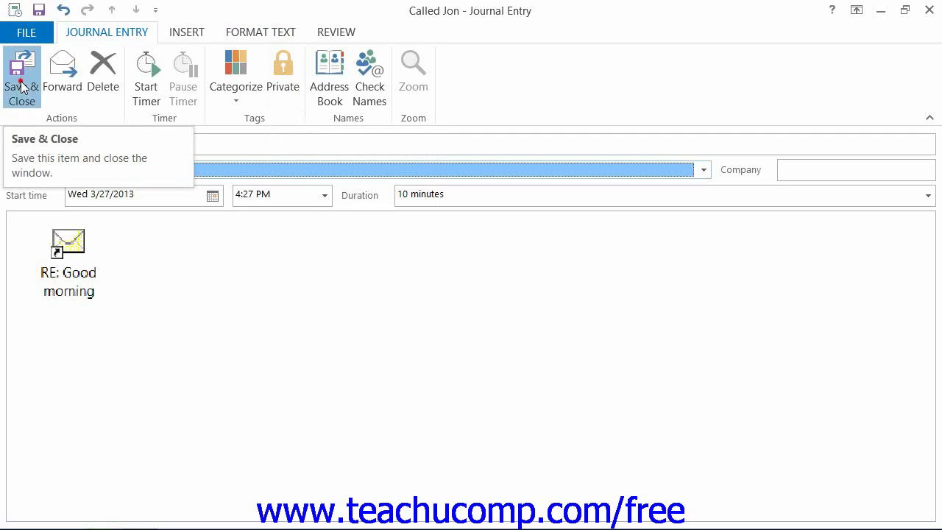